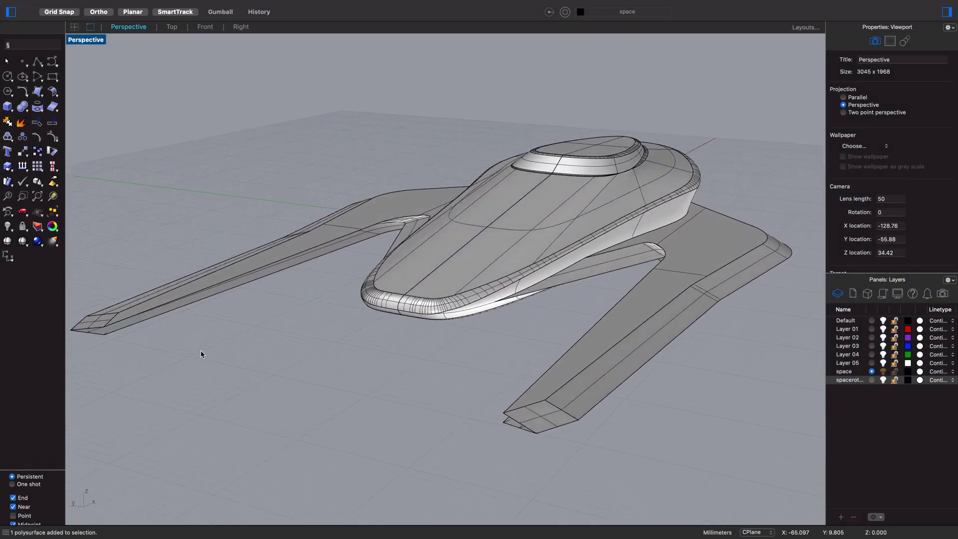
Make the spacerotated layer current and hide the space layer
left_click(872, 380)
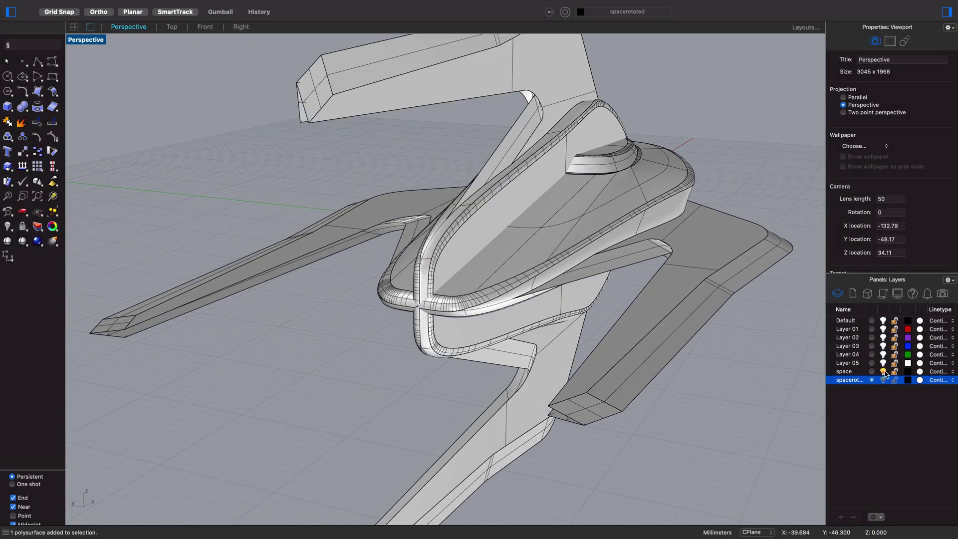
left_click(884, 371)
Select both wing polysurfaces and export them to the Desktop as wings.stp with the AP214AutomotiveDesign STEP schema
right_click_drag(201, 309, 201, 310)
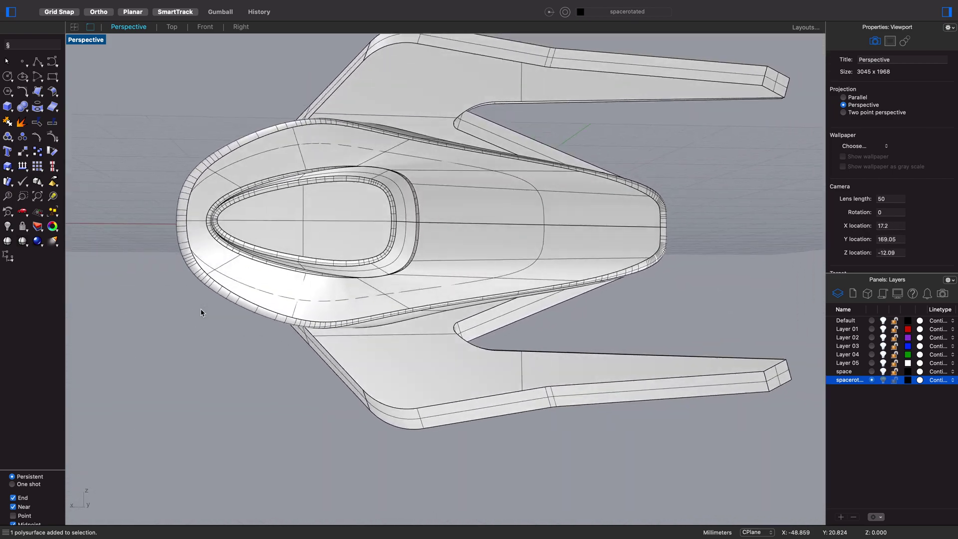
left_click(397, 394)
left_click(386, 80, "shift")
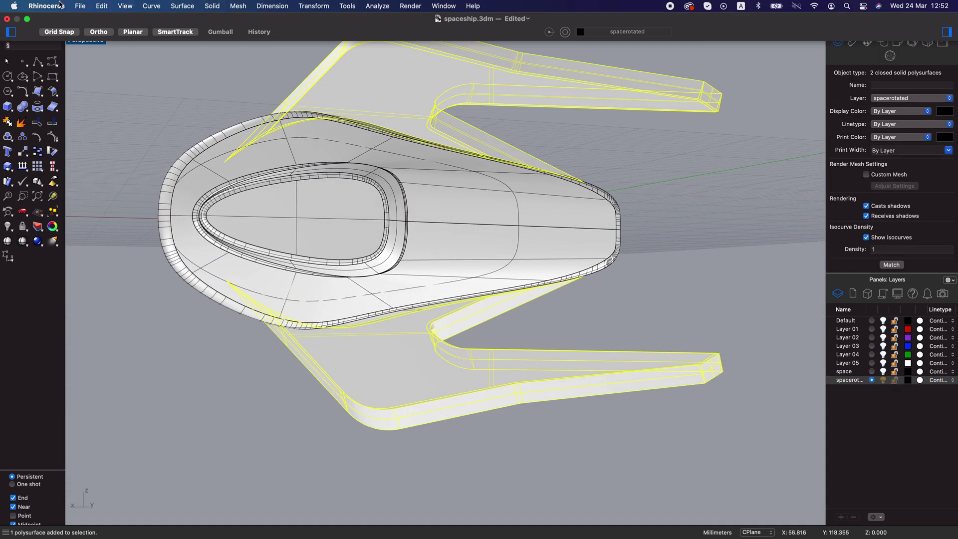
left_click(79, 6)
left_click(118, 214)
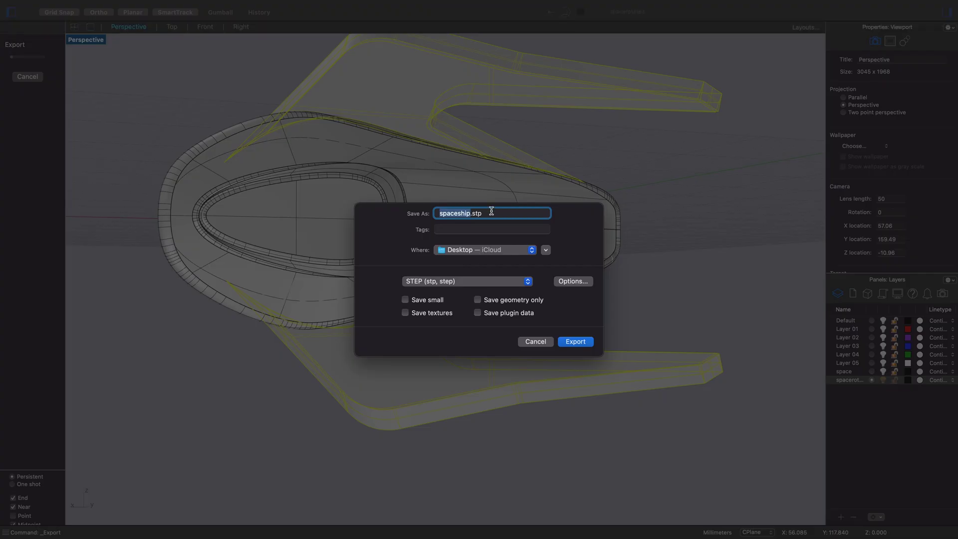
left_click(574, 343)
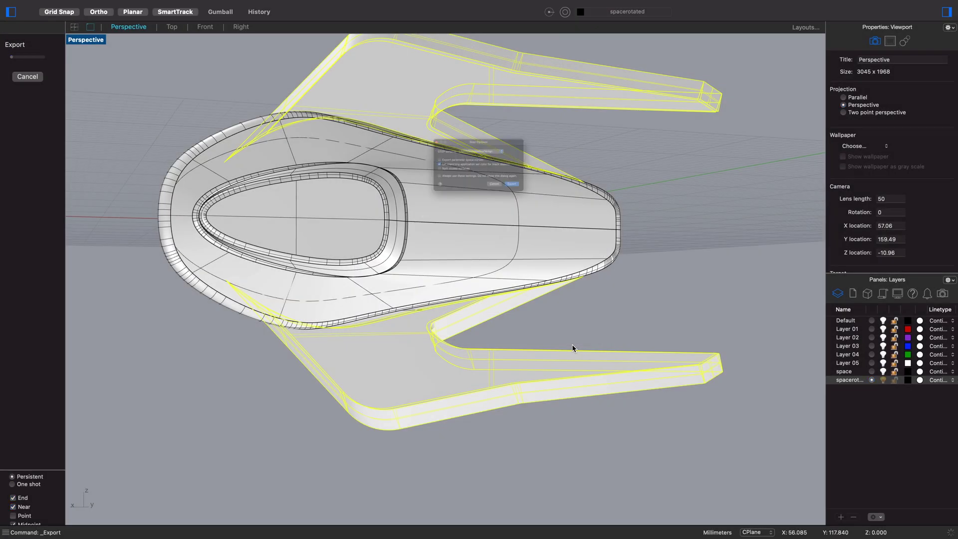
left_click(555, 208)
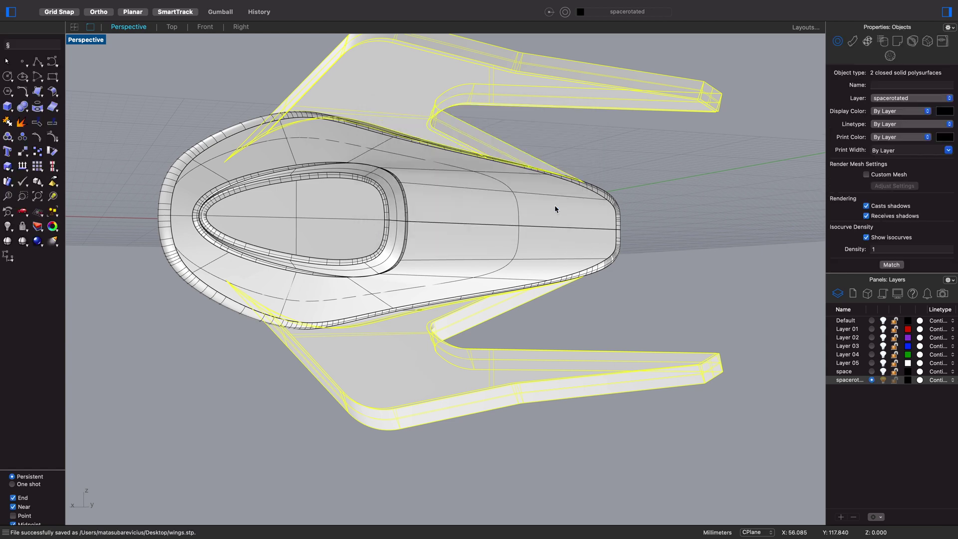
Select the spaceship's main body and check its surface normal directions with Dir
left_click(486, 200)
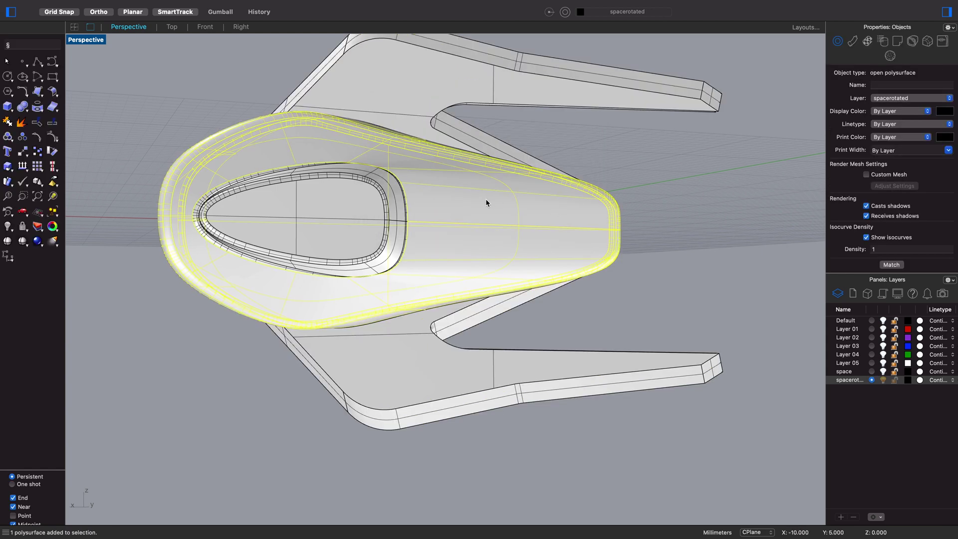
left_click(654, 198)
left_click(536, 229)
right_click(536, 228)
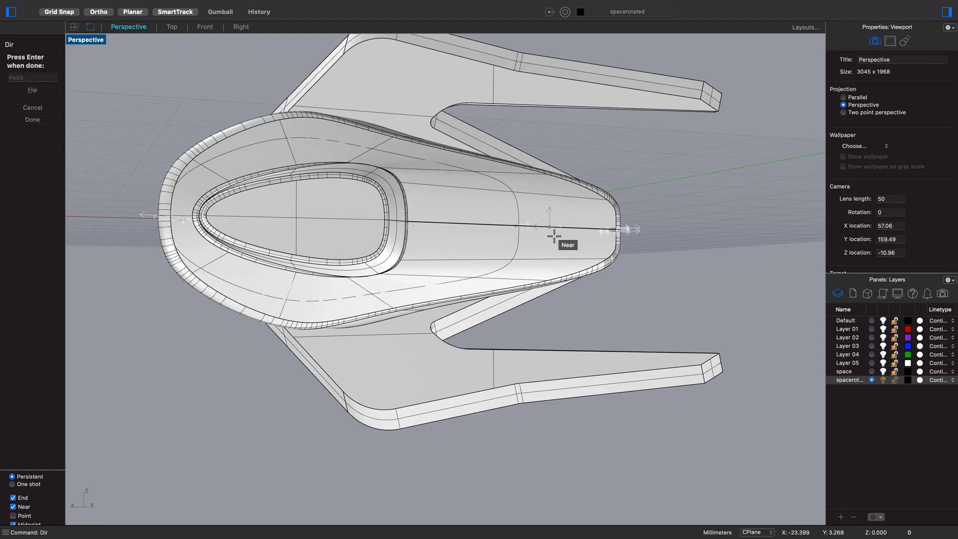
key("Escape")
Export the selected main body to the Desktop as body.stp with the AP214AutomotiveDesign STEP schema
mouse_move(158, 1)
left_click(78, 5)
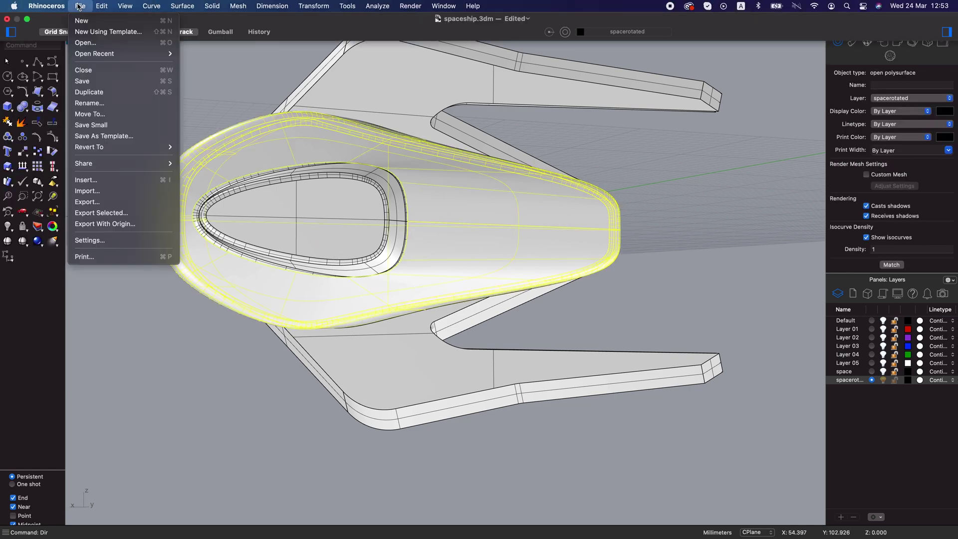
left_click(125, 212)
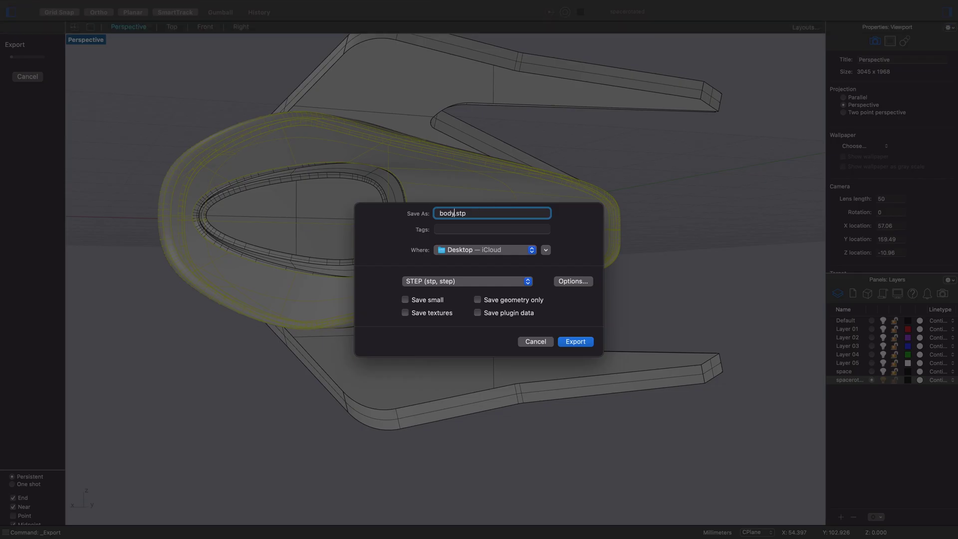
left_click(575, 342)
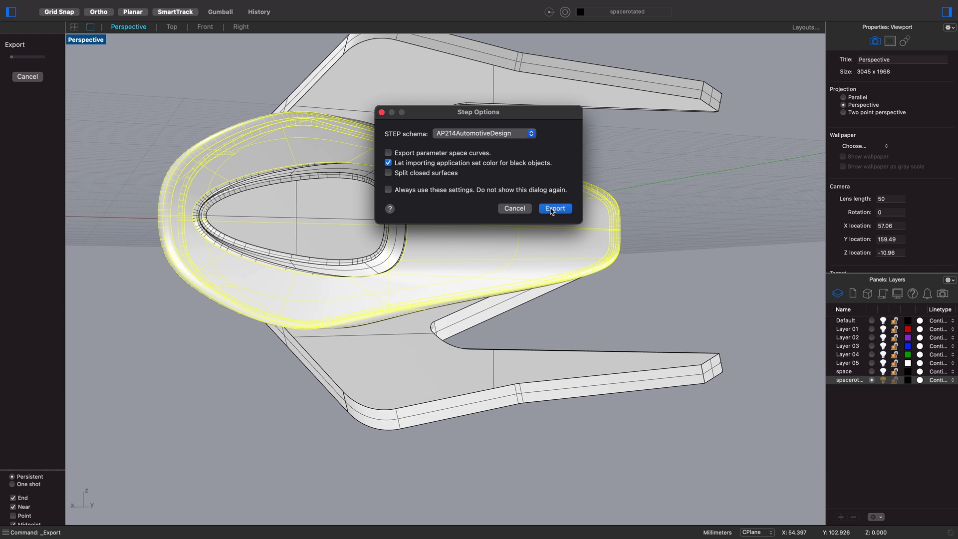
left_click(555, 208)
key("Escape")
Select the cabin polysurface and export it to the Desktop as cabin.stp with the AP214AutomotiveDesign STEP schema
left_click(360, 212)
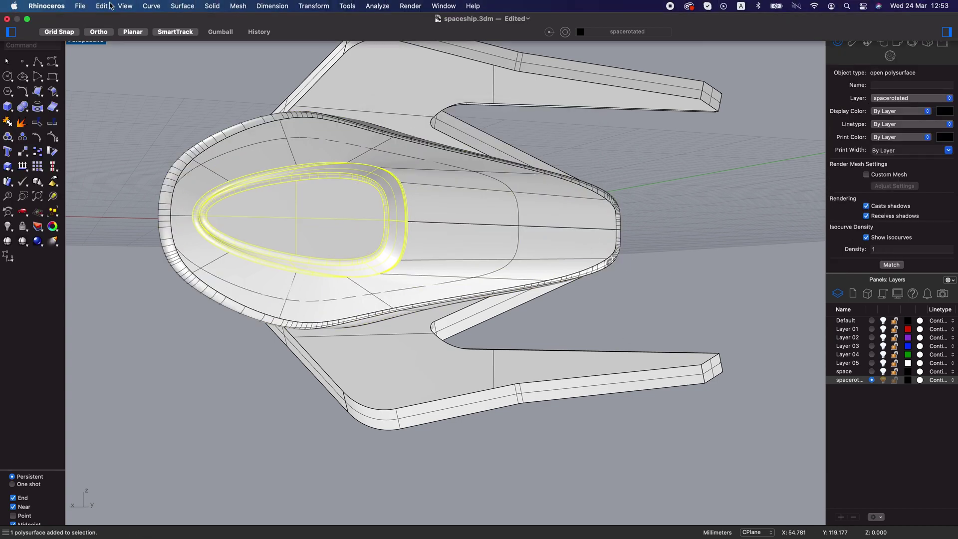
left_click(79, 6)
left_click(124, 212)
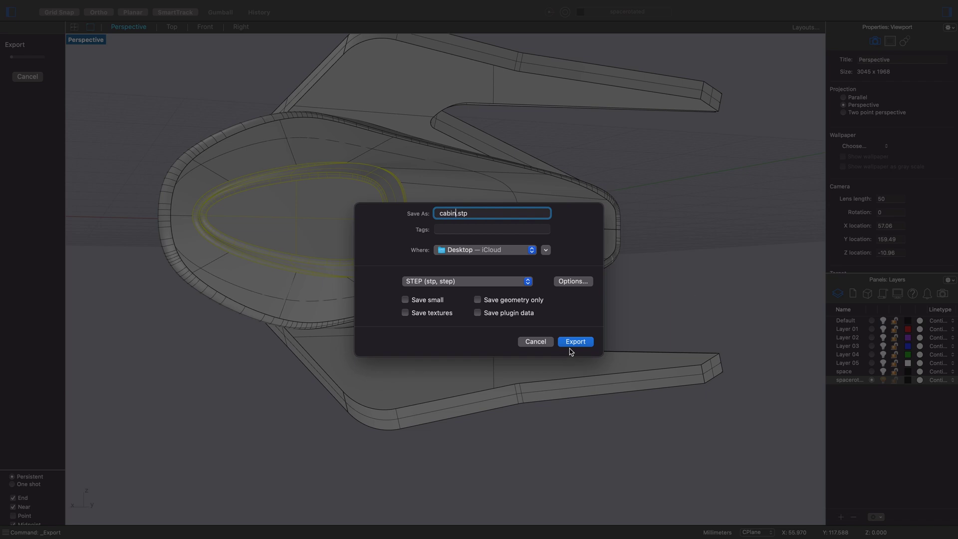
left_click(574, 343)
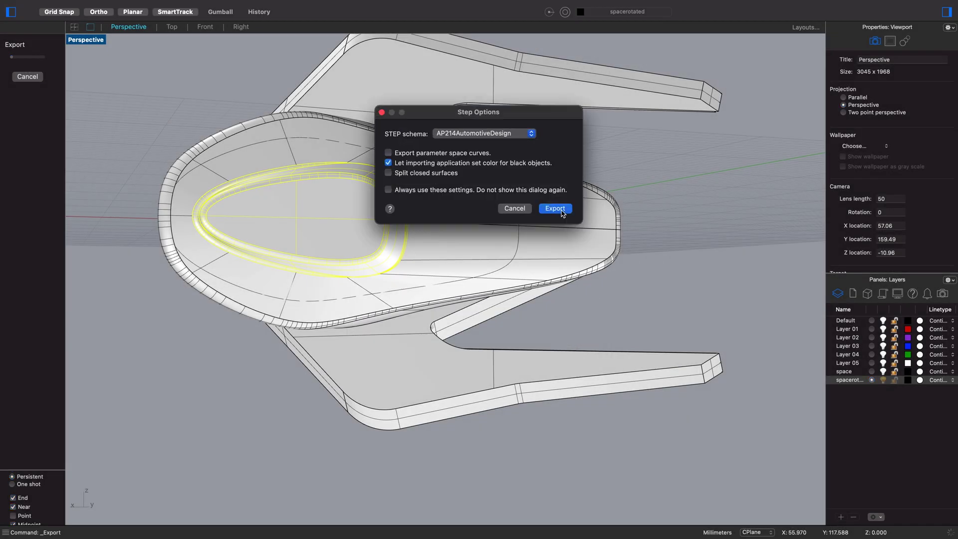
left_click(561, 212)
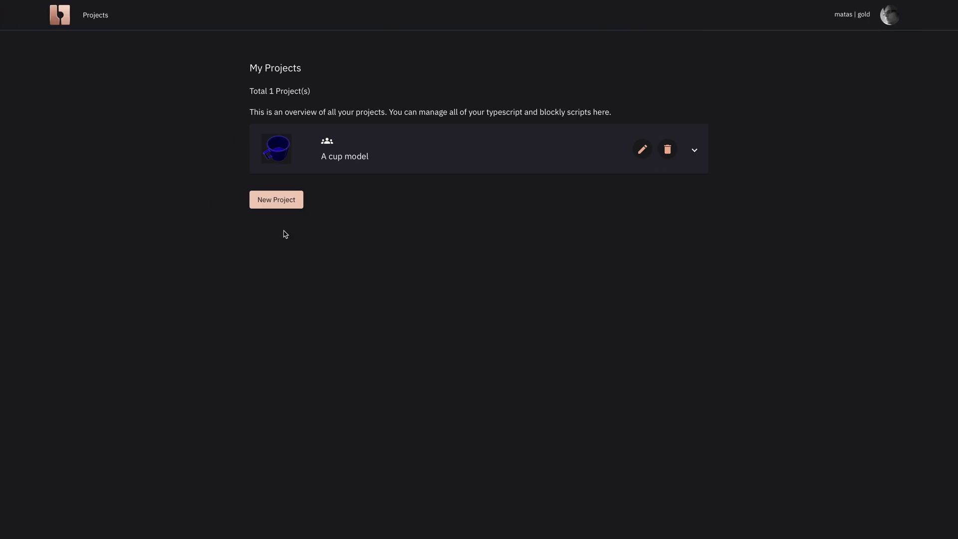
On bitbybit.dev, create project "Import STEP Spaceship Example" described as "Example of how to import STEP files into Bit by bit developers platform from Rhino"
left_click(291, 199)
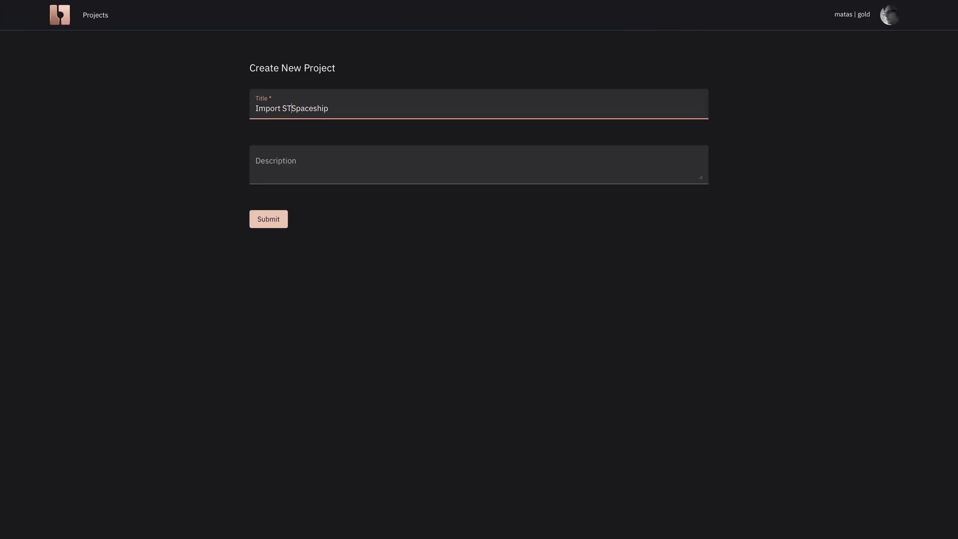
left_click(297, 156)
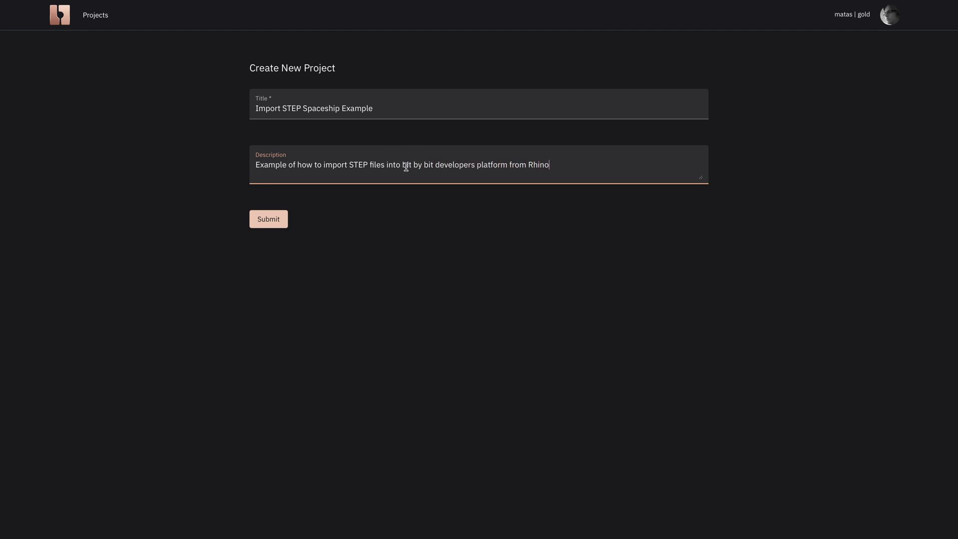
left_click(286, 223)
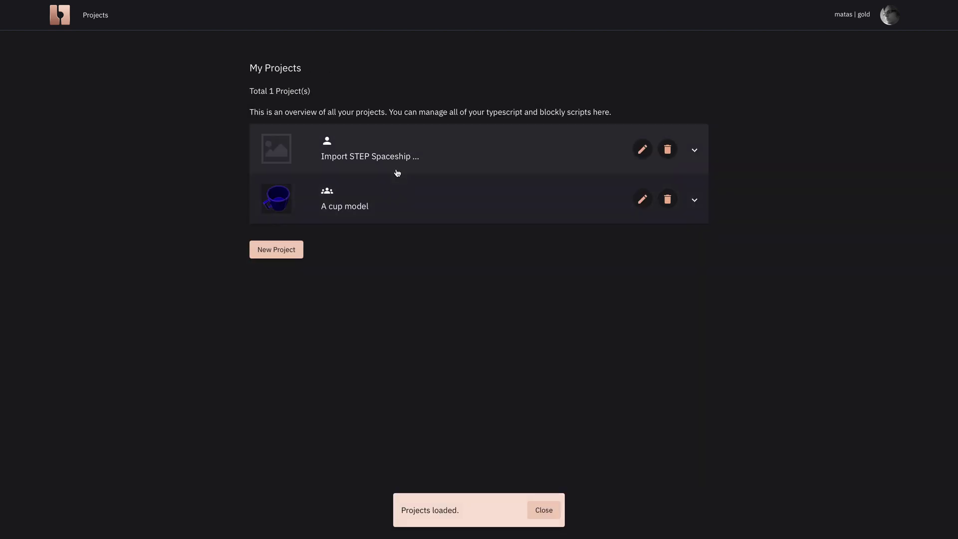
Add a Blockly script titled "Preview Spaceship" to the Import STEP Spaceship Example project
left_click(414, 159)
scroll(592, 308, "down", 2)
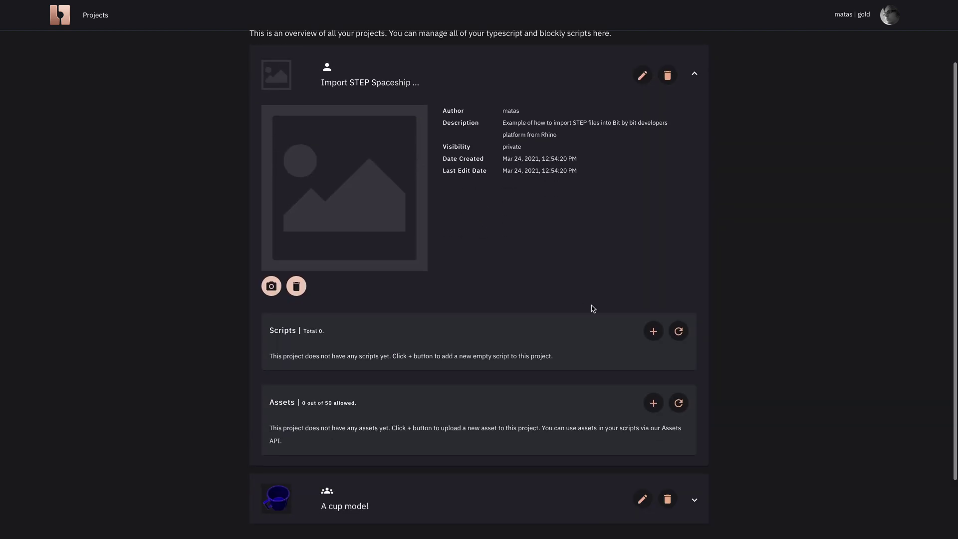
left_click(652, 330)
left_click(364, 105)
type("Preview Spaceship")
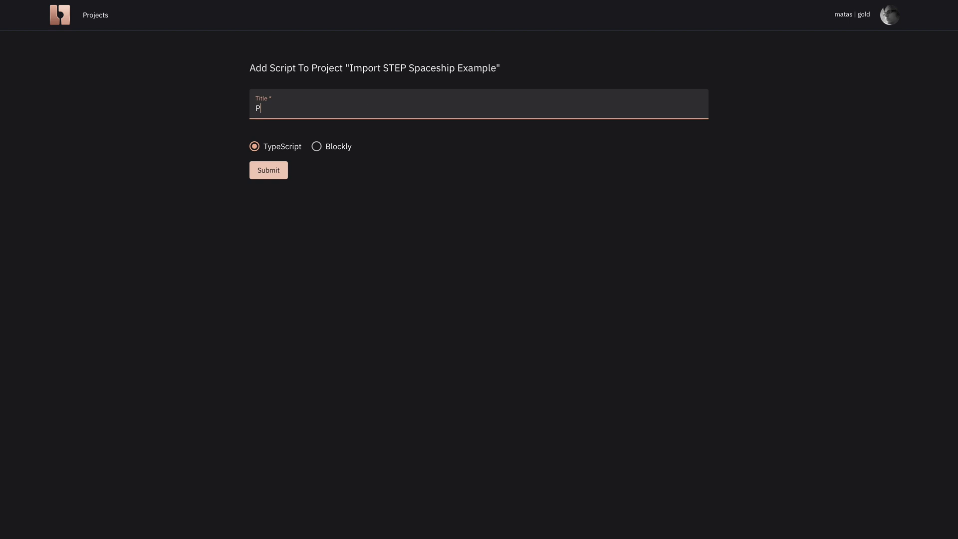
left_click(329, 149)
left_click(265, 172)
Upload wings.stp to the Import STEP Spaceship Example project as an asset titled "Wings"
left_click(427, 145)
scroll(429, 144, "down", 5)
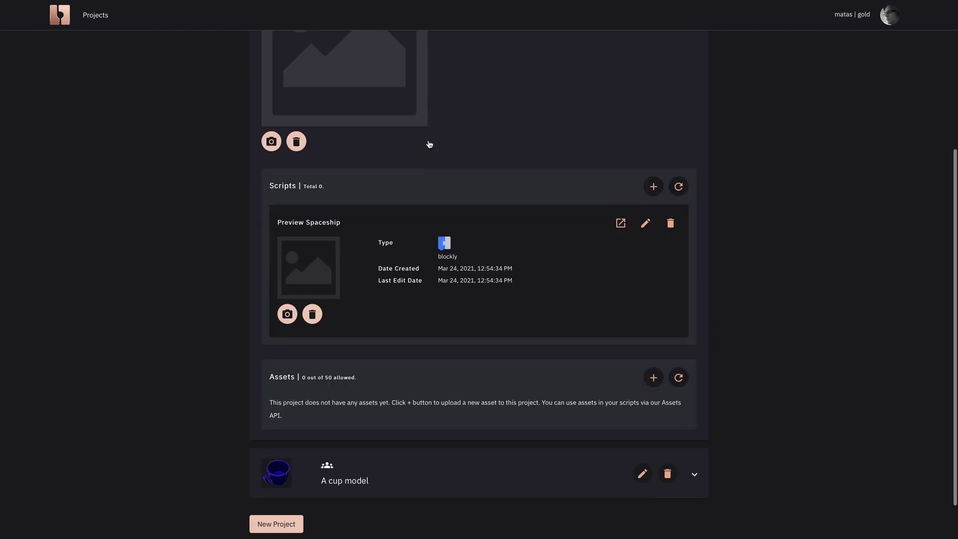
scroll(430, 144, "down", 1)
left_click(651, 351)
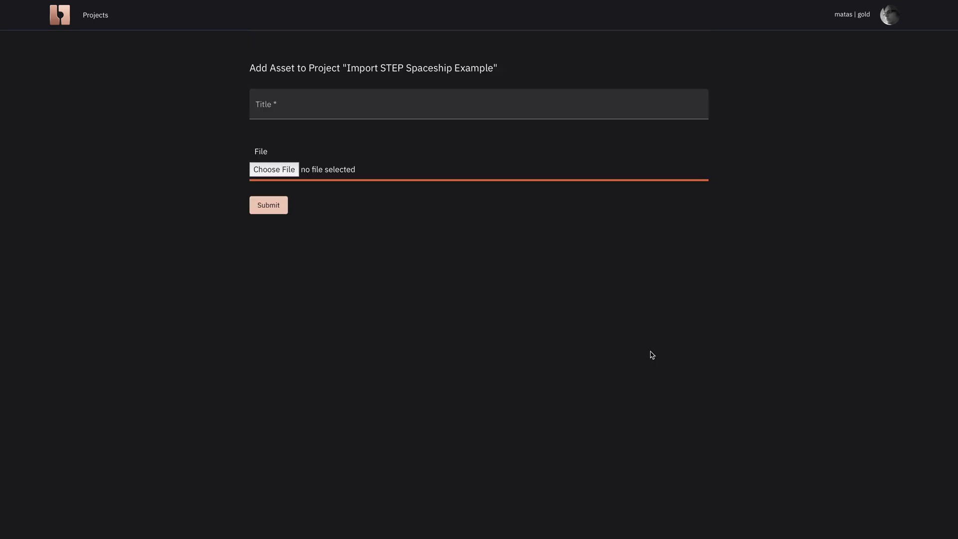
left_click(334, 103)
type("Wings")
left_click(273, 169)
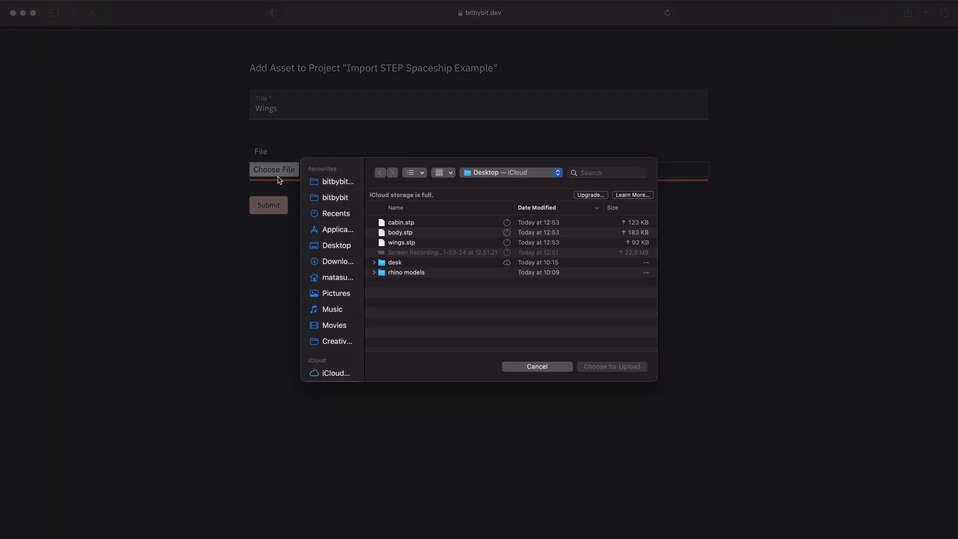
double_click(400, 244)
left_click(268, 205)
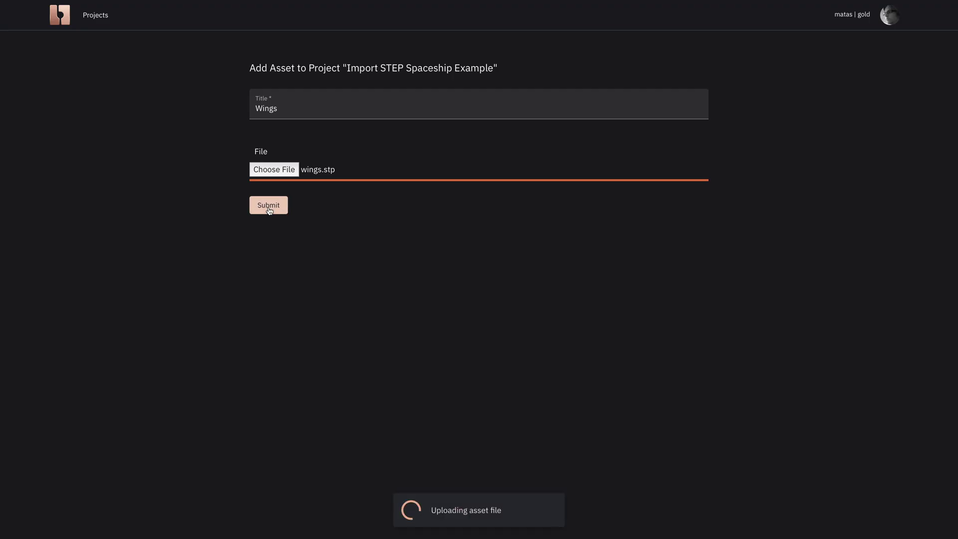
Upload body.stp to the Import STEP Spaceship Example project as an asset titled "body"
left_click(517, 160)
scroll(517, 323, "down", 3)
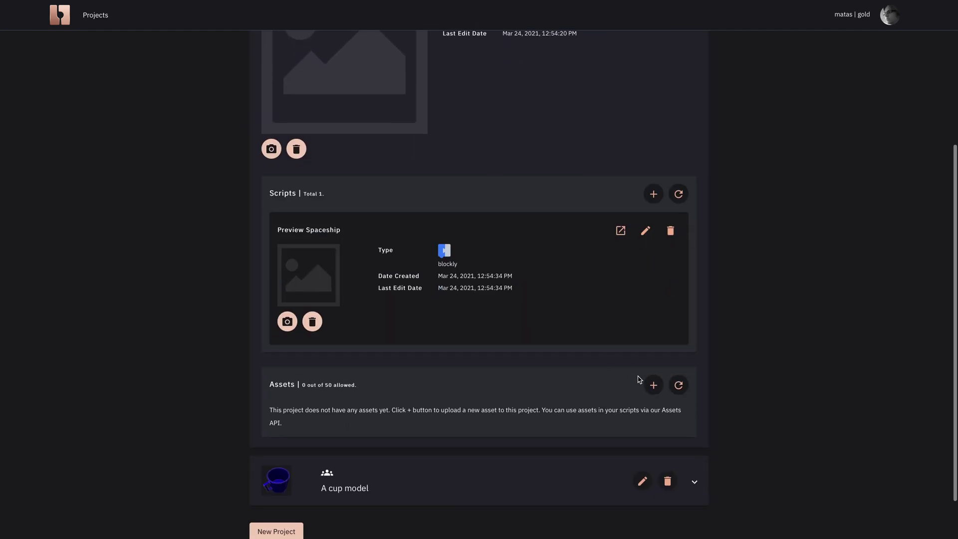
left_click(652, 385)
left_click(328, 107)
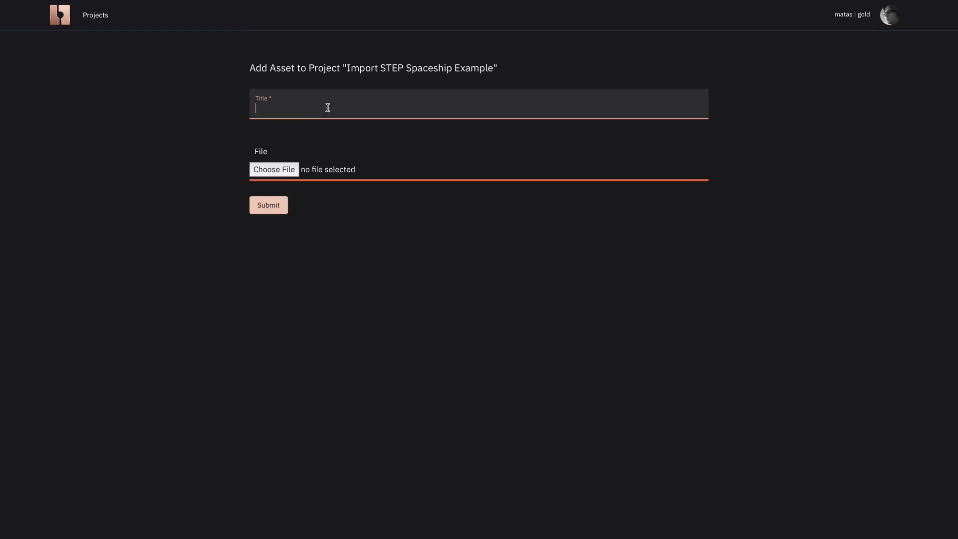
left_click(274, 169)
double_click(403, 233)
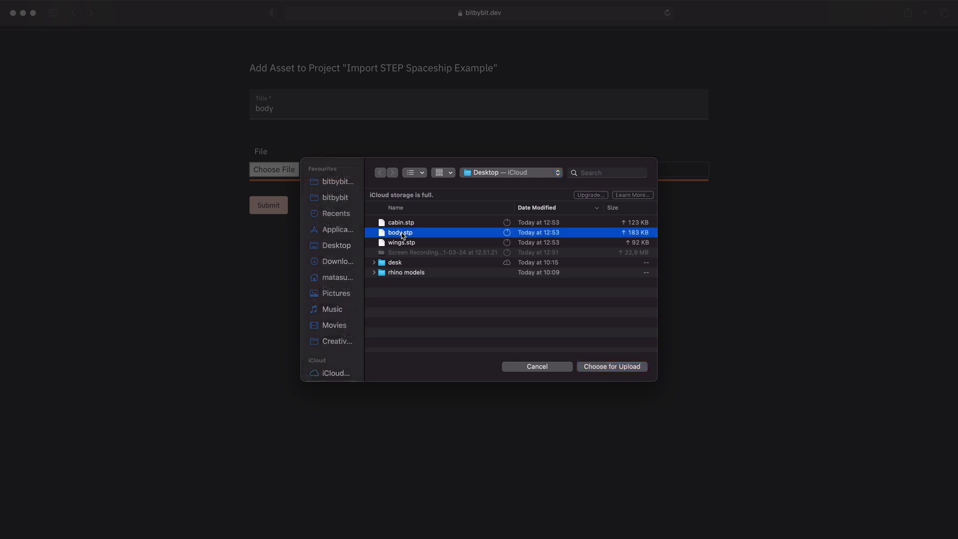
left_click(272, 210)
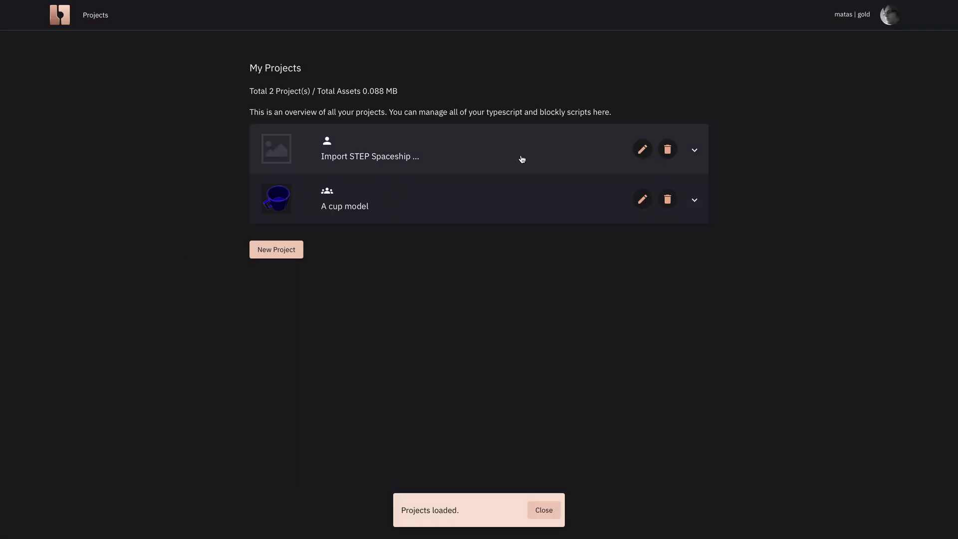
Upload cabin.stp to the Import STEP Spaceship Example project as an asset titled "Cabin"
left_click(519, 157)
scroll(512, 331, "down", 6)
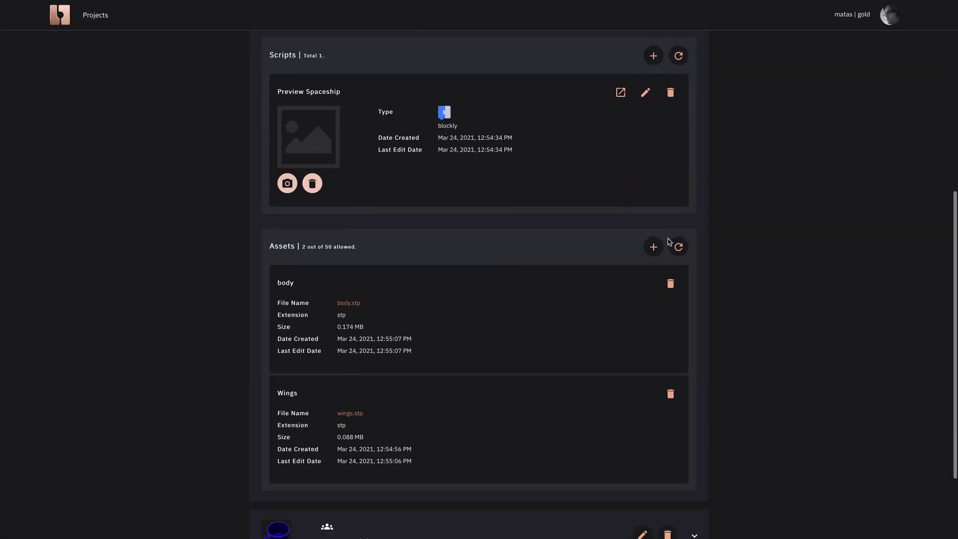
left_click(653, 247)
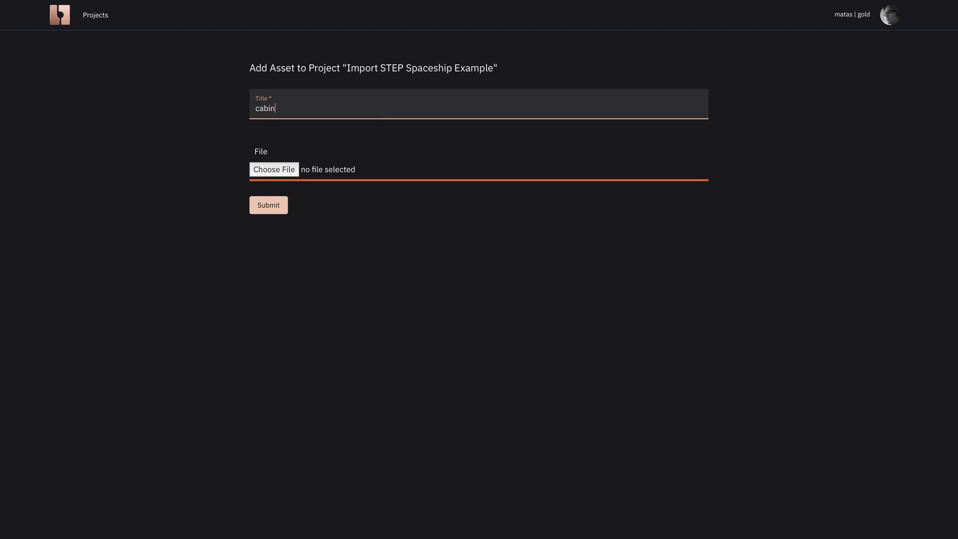
type("C")
left_click(274, 169)
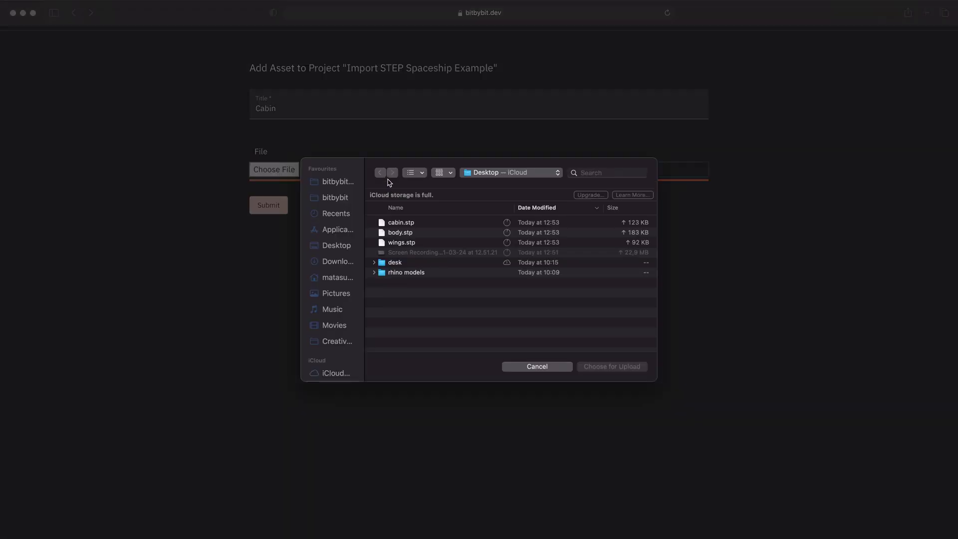
double_click(408, 218)
left_click(260, 203)
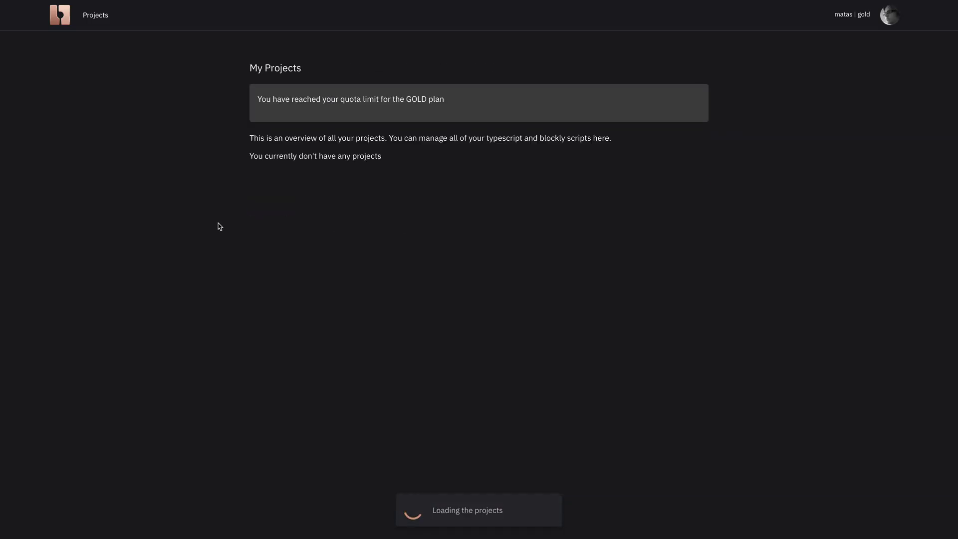
Expand the Import STEP Spaceship Example project and review its details, script and uploaded assets
left_click(474, 156)
scroll(475, 155, "down", 10)
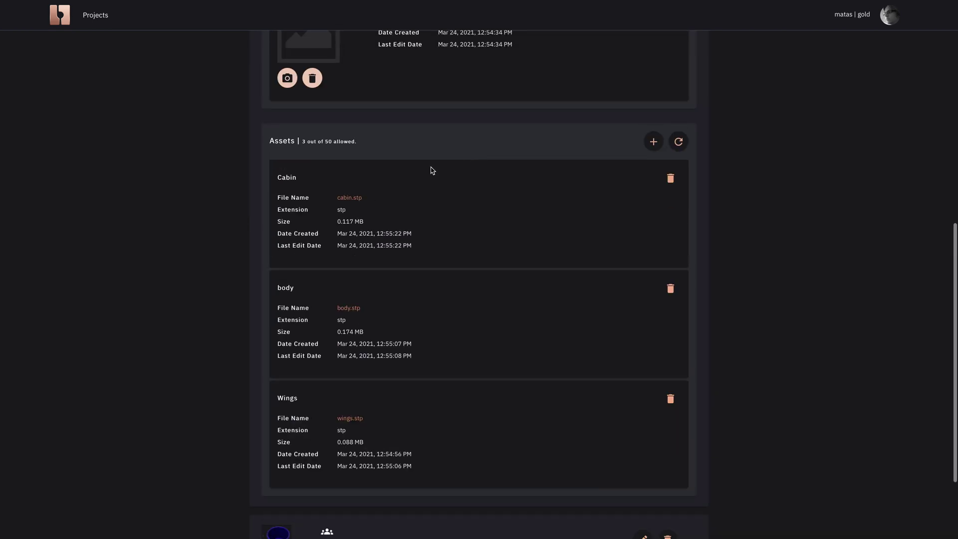
scroll(431, 167, "up", 9)
triple_click(368, 93)
left_click(364, 109)
scroll(153, 276, "down", 1)
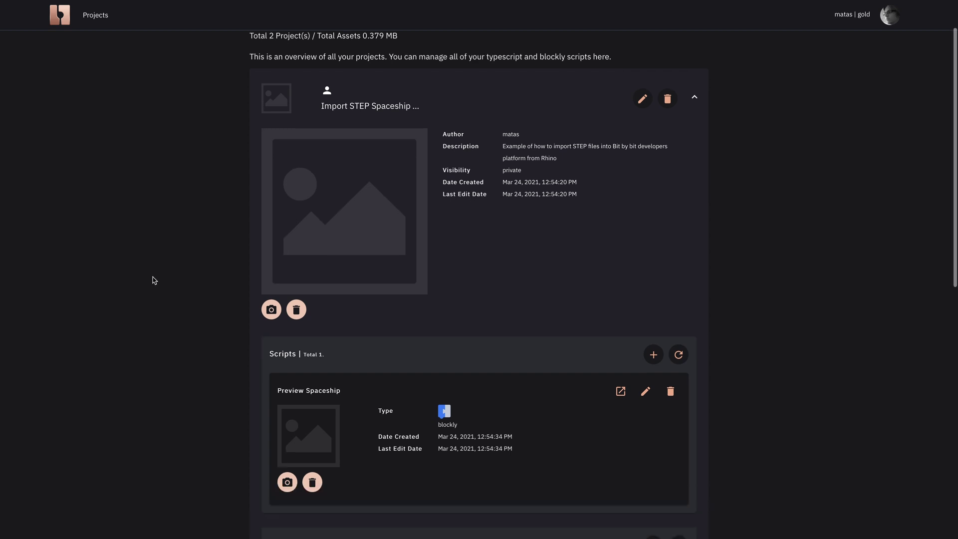
scroll(154, 280, "down", 5)
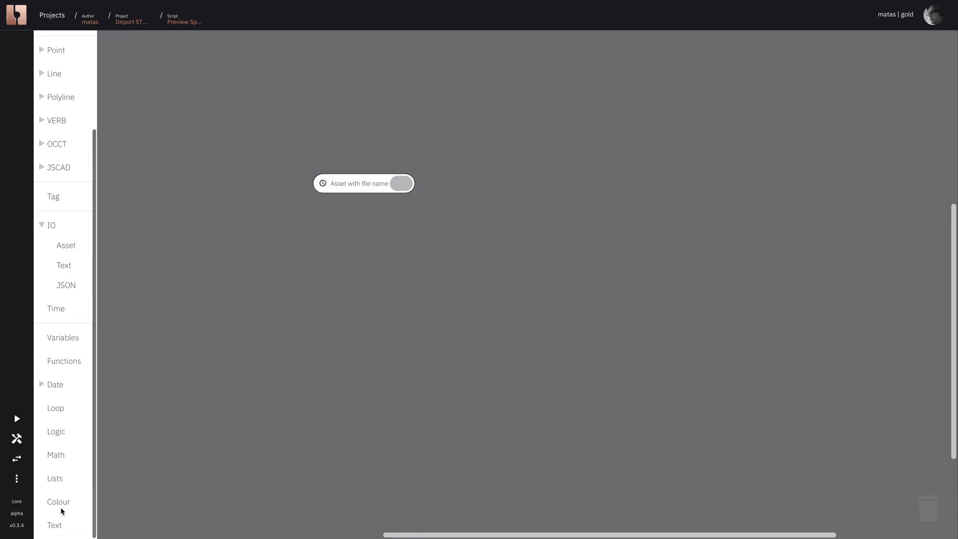
Set the asset block's file name to wings.stp and nest it in a Shape from STEP or IGES asset file block
left_click(54, 524)
left_click_drag(124, 58, 397, 182)
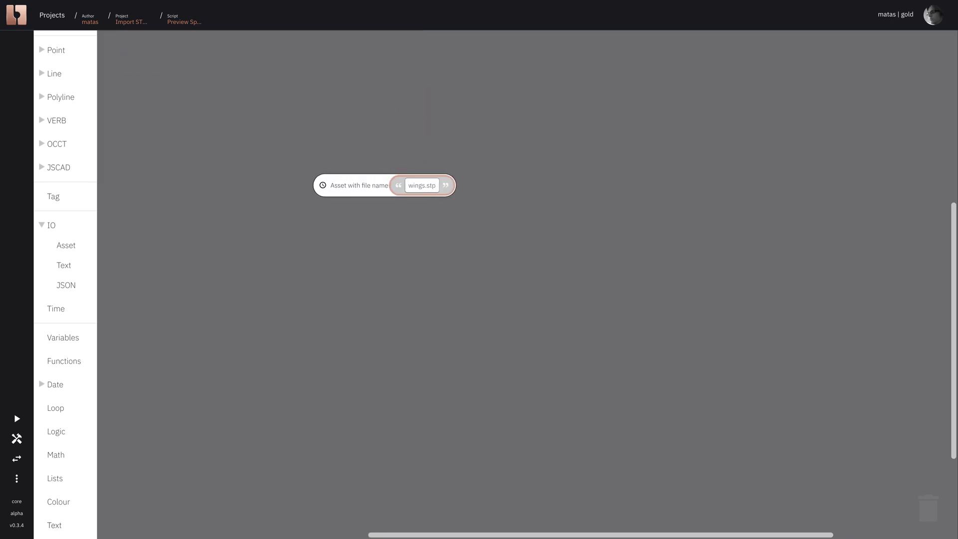
left_click(62, 223)
left_click(56, 203)
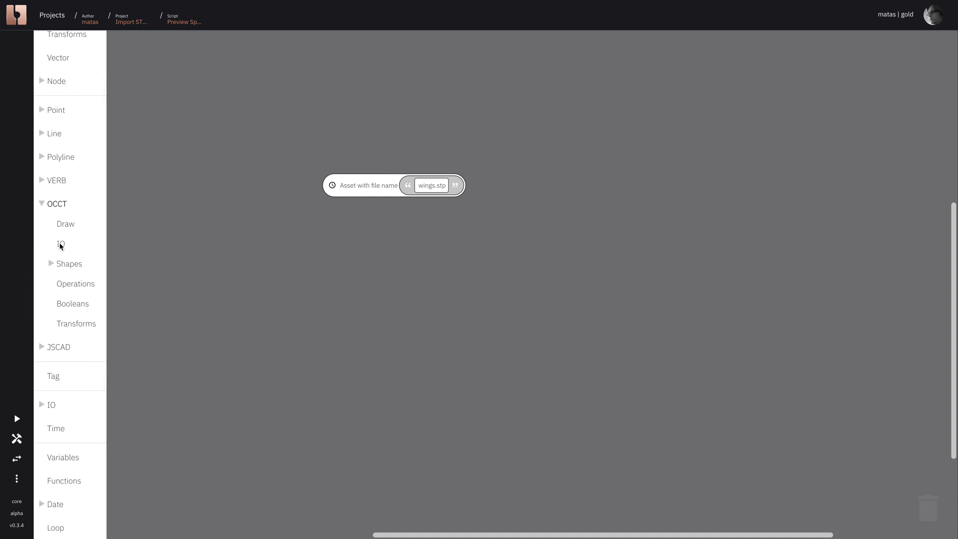
left_click(60, 243)
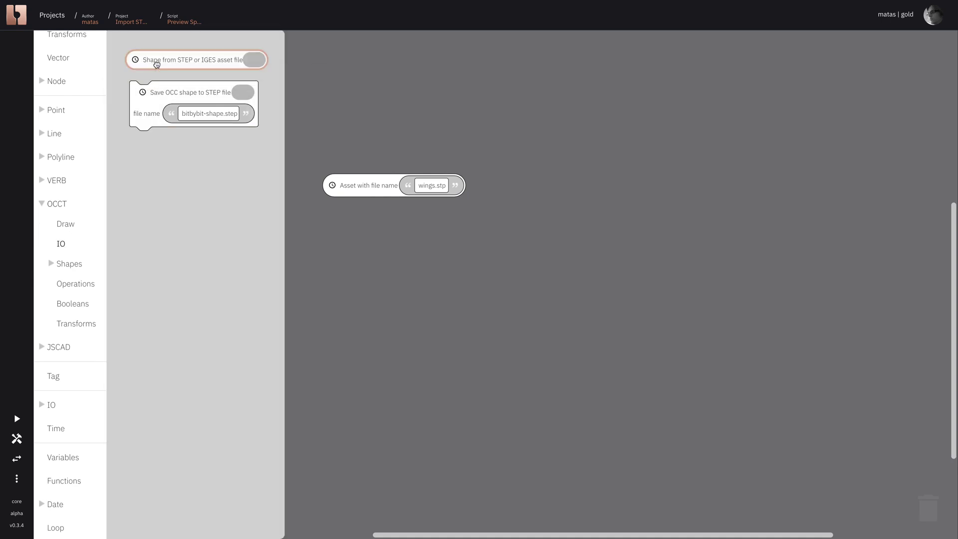
left_click_drag(154, 63, 363, 254)
left_click_drag(359, 195, 492, 267)
left_click_drag(422, 260, 478, 188)
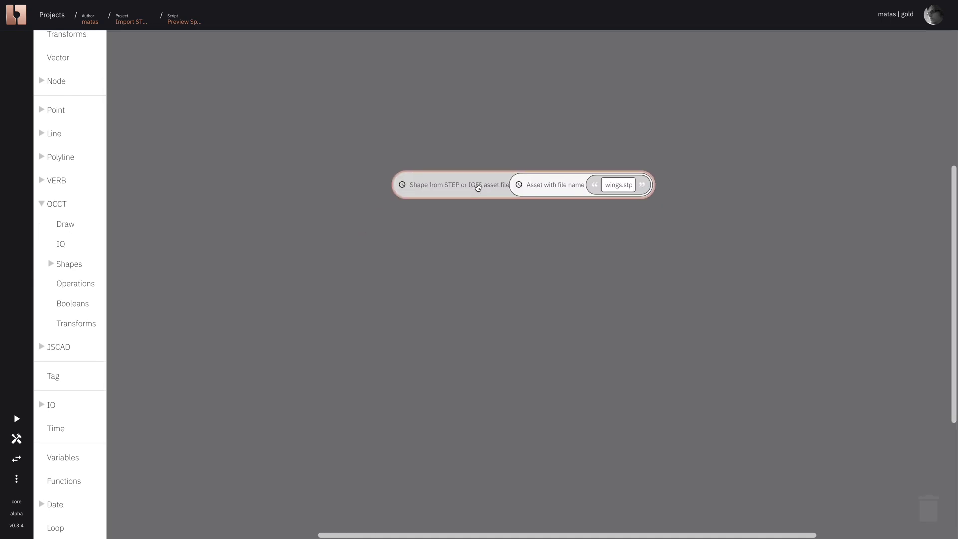
Place the wings shape in a Draw OCC shape block with a mesh precision of 0.1
left_click(65, 224)
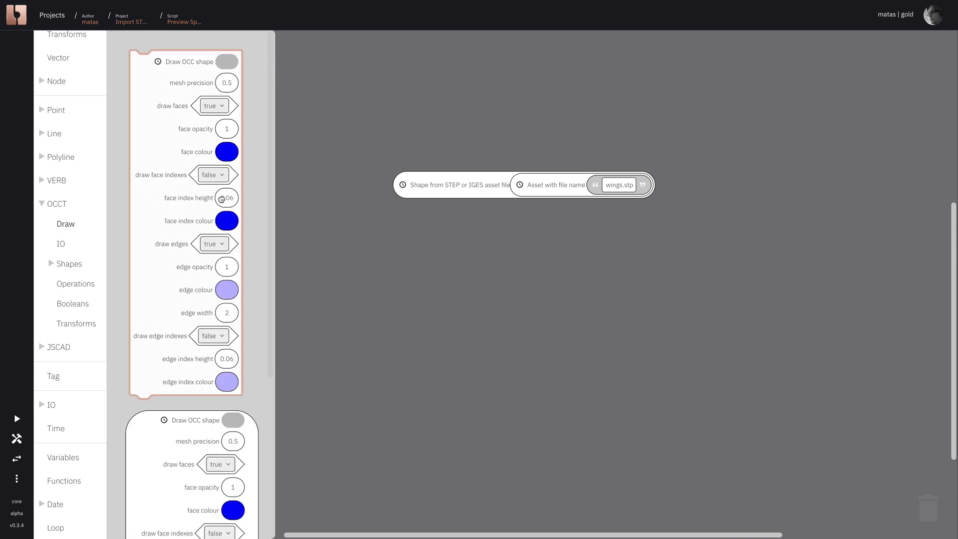
left_click_drag(222, 197, 331, 199)
mouse_move(478, 180)
left_mouse_down()
mouse_move(446, 84)
mouse_move(433, 108)
left_mouse_up()
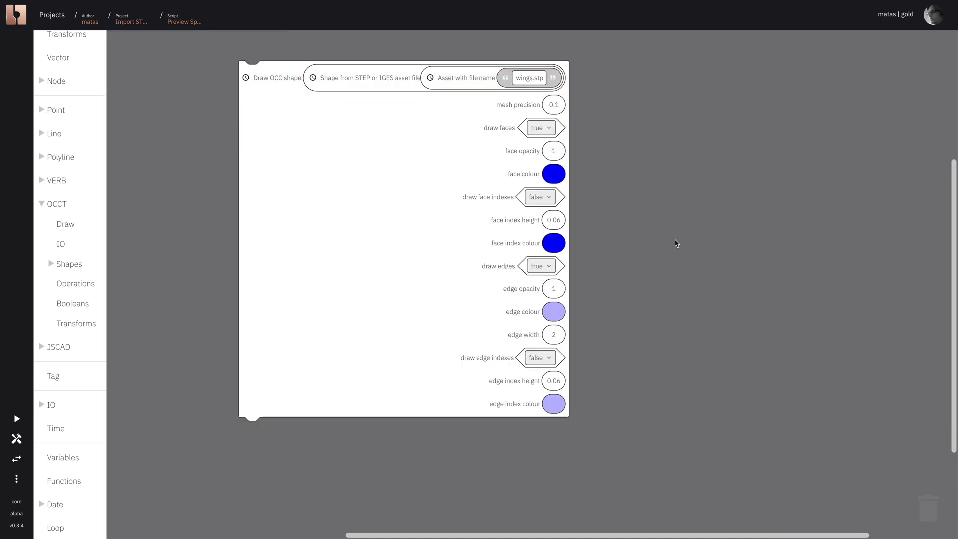
Run the script, inspect the wings in the 3D view, and return to the block editor
left_click(17, 415)
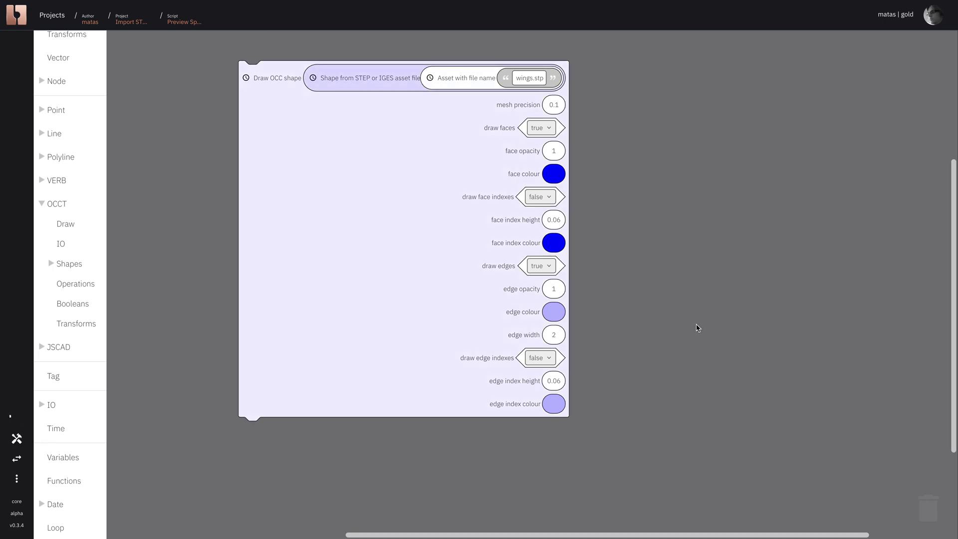
left_click(17, 458)
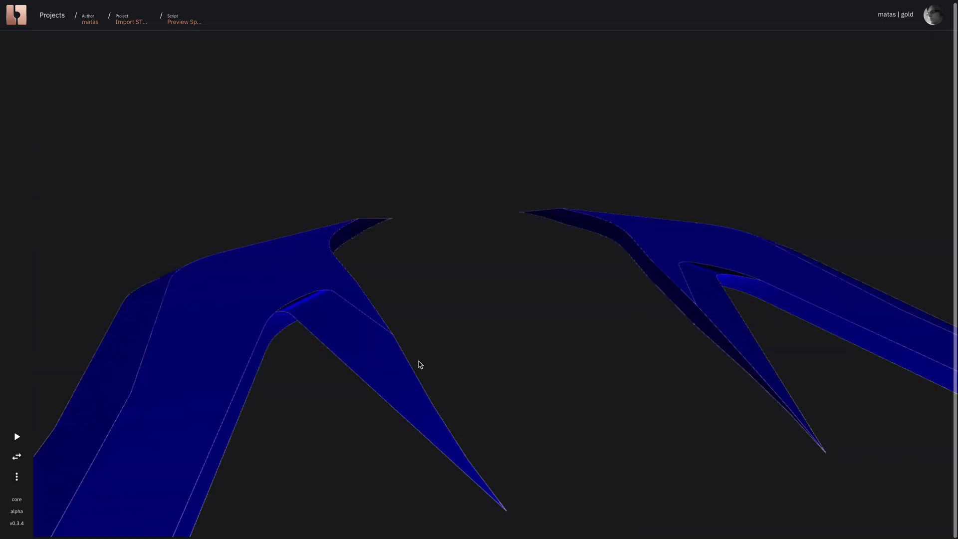
left_click_drag(743, 434, 666, 409)
left_click(16, 458)
Duplicate the wings' Draw OCC shape block twice and chain the copies beneath the original
mouse_move(305, 150)
left_mouse_down()
mouse_move(442, 270)
mouse_move(532, 194)
left_mouse_up()
key("ctrl+v")
left_click_drag(417, 183, 408, 394)
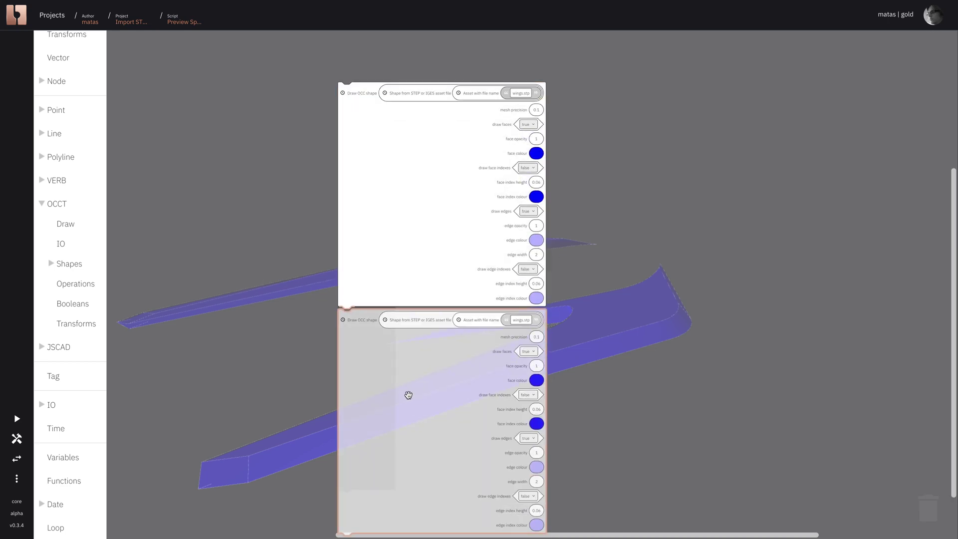
scroll(409, 349, "down", 3)
key("ctrl+v")
left_click_drag(410, 246, 402, 453)
Change the asset file names in the two copied draw blocks to body.stp and cabin.stp
left_click(504, 147)
double_click(502, 146)
type("body")
left_click(648, 217)
double_click(503, 370)
type("cabin")
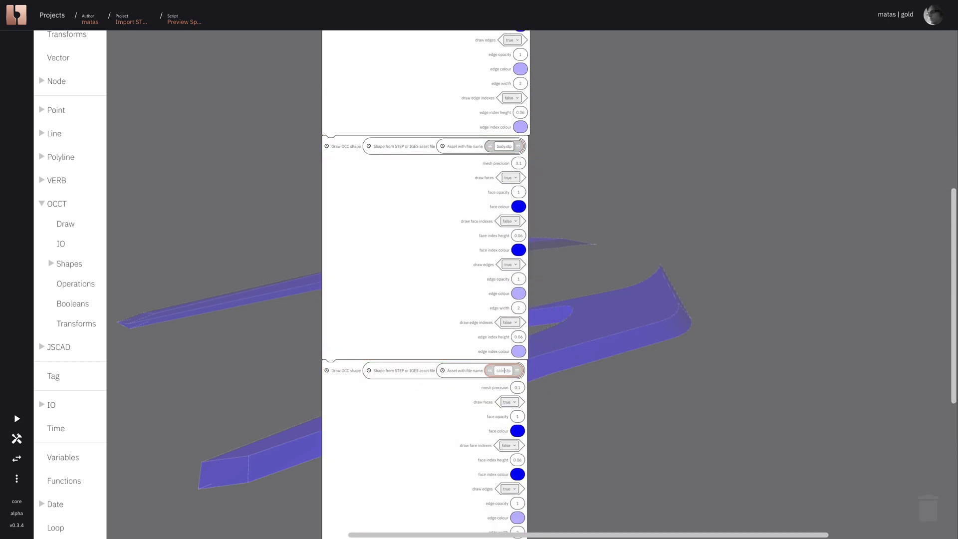
left_click(523, 388)
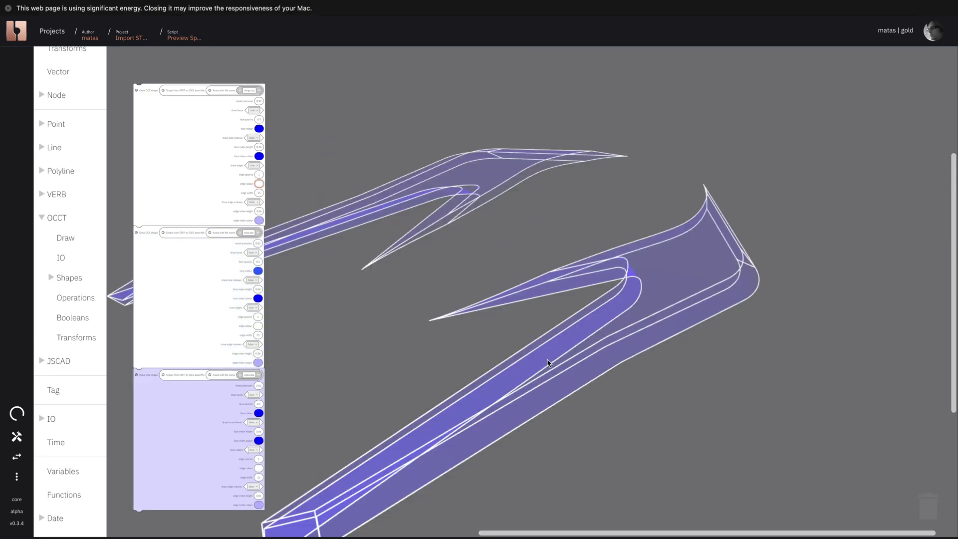
Examine the spaceship model in the 3D view from different angles
left_click(16, 457)
left_click_drag(294, 395, 345, 407)
left_click(17, 456)
scroll(230, 102, "up", 1)
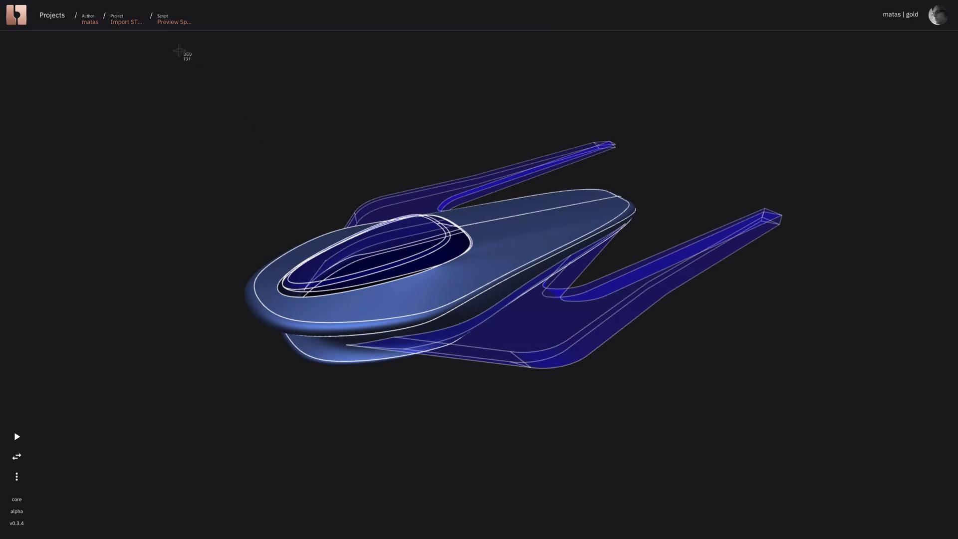
Capture region screenshots of the assembled spaceship from a front angle and a rear angle
left_click_drag(185, 33, 836, 537)
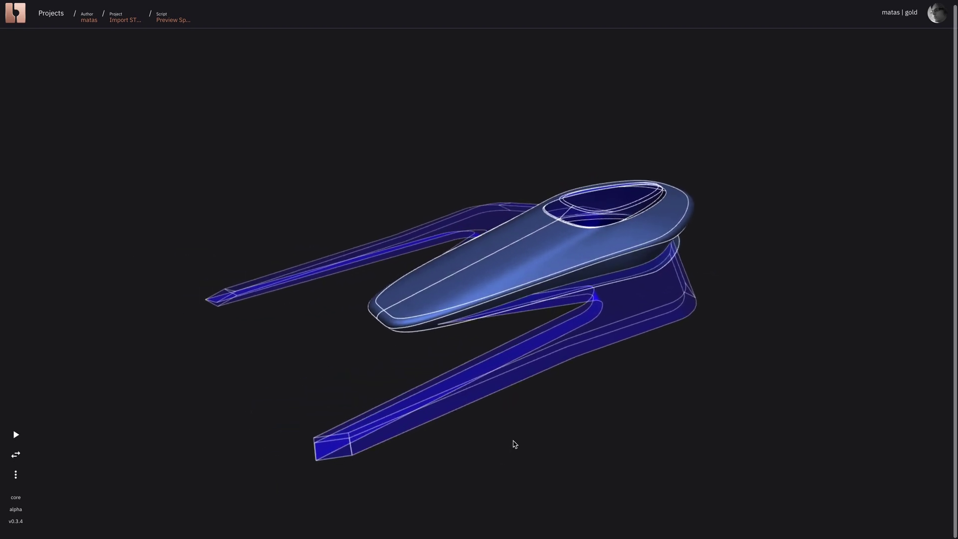
key("super+shift+4")
left_click_drag(173, 39, 744, 536)
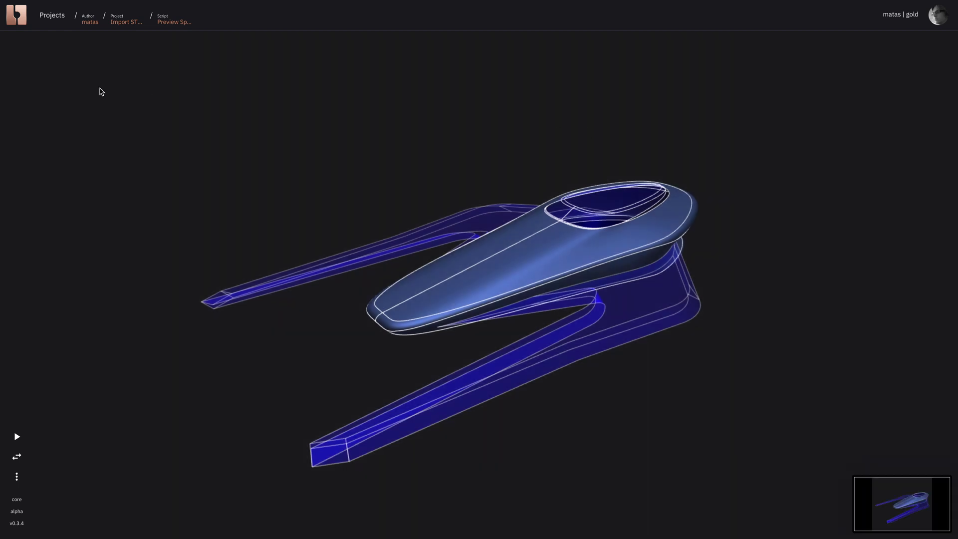
Exit the script to the user's own projects and open the image upload page for the Import STEP Spaceship Example project
left_click(52, 16)
left_click(72, 64)
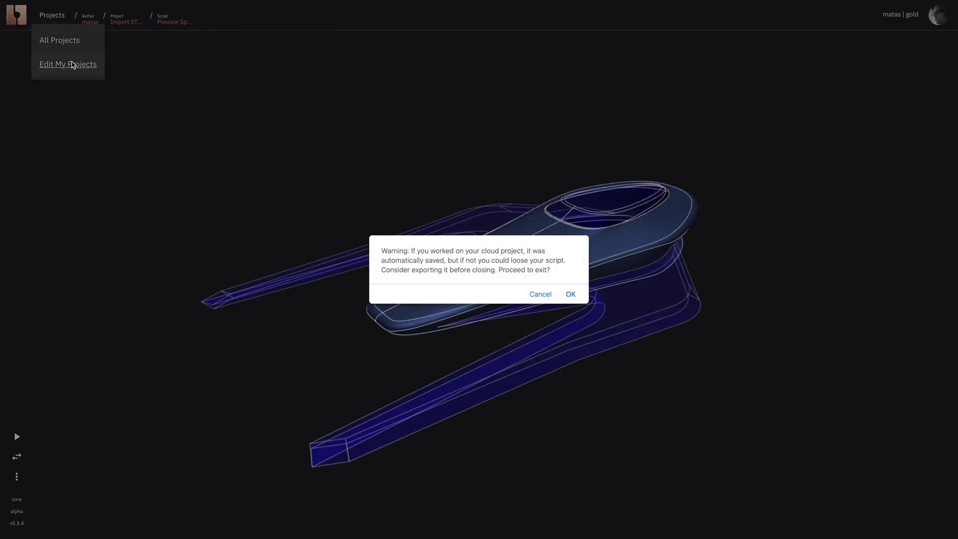
left_click(571, 296)
left_click(444, 146)
scroll(430, 358, "down", 2)
left_click(272, 315)
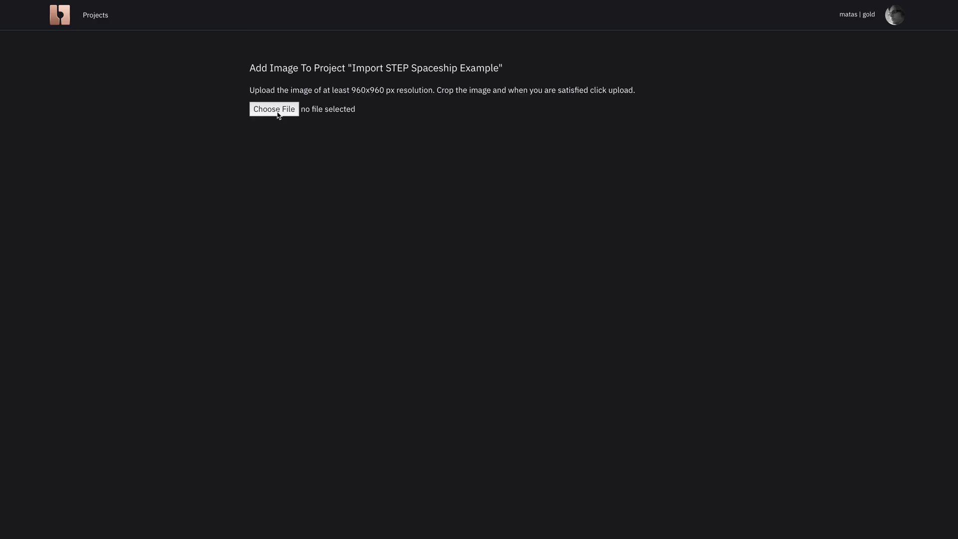
Upload the rear-angle spaceship screenshot as the project image, cropped slightly tighter around the ship
left_click(278, 115)
double_click(438, 169)
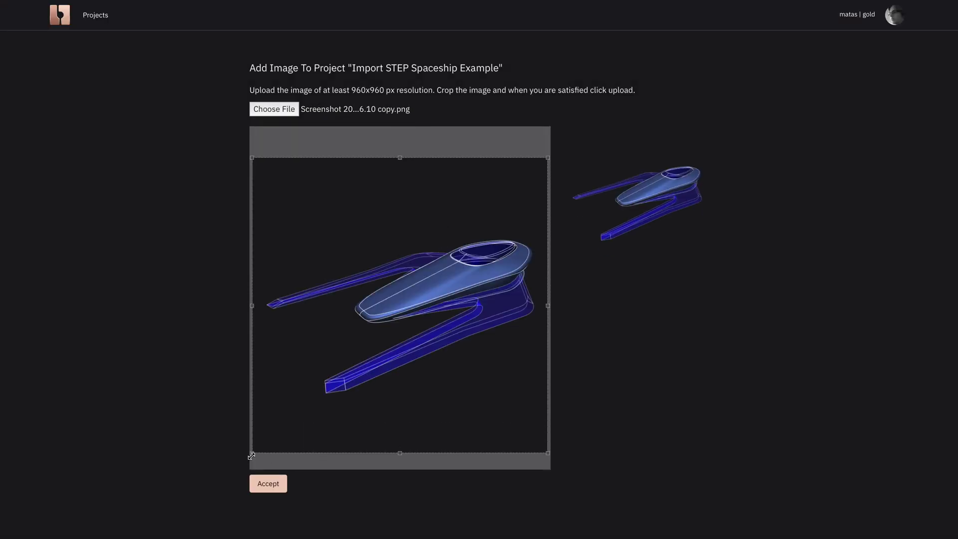
left_click_drag(251, 456, 262, 444)
left_click_drag(417, 261, 412, 264)
left_click(271, 491)
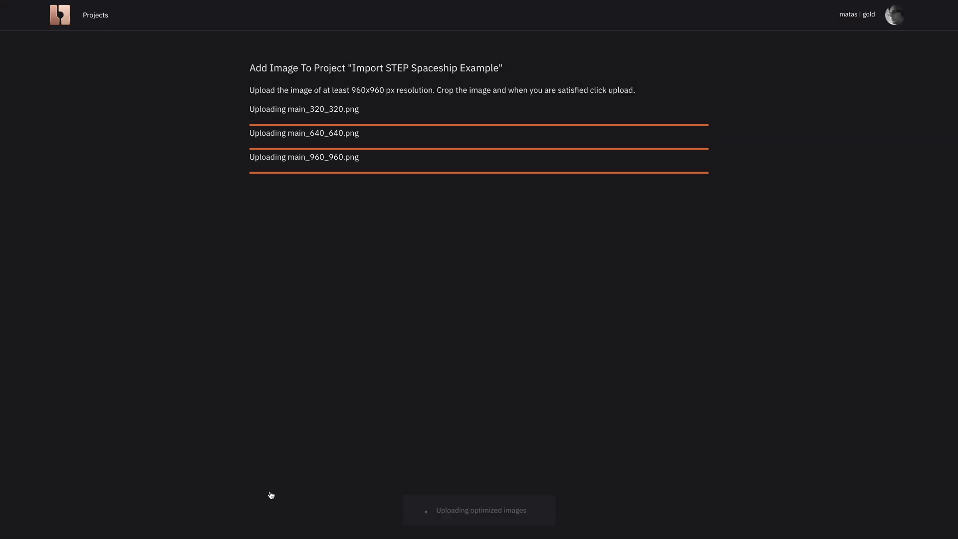
Add the front-side spaceship screenshot as the Preview Spaceship script's image, cropped closely around the ship
left_click(477, 148)
scroll(479, 293, "down", 5)
left_click(287, 326)
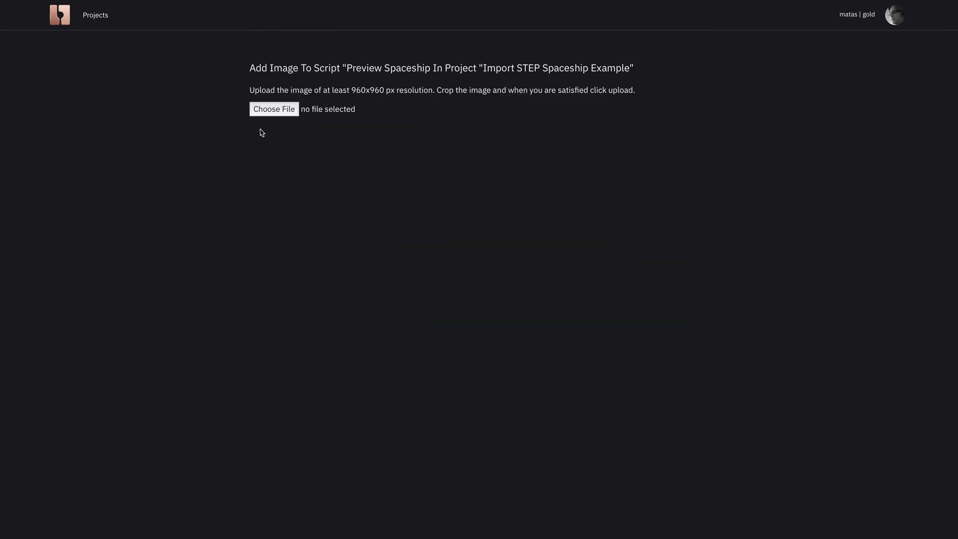
left_click(274, 109)
double_click(429, 240)
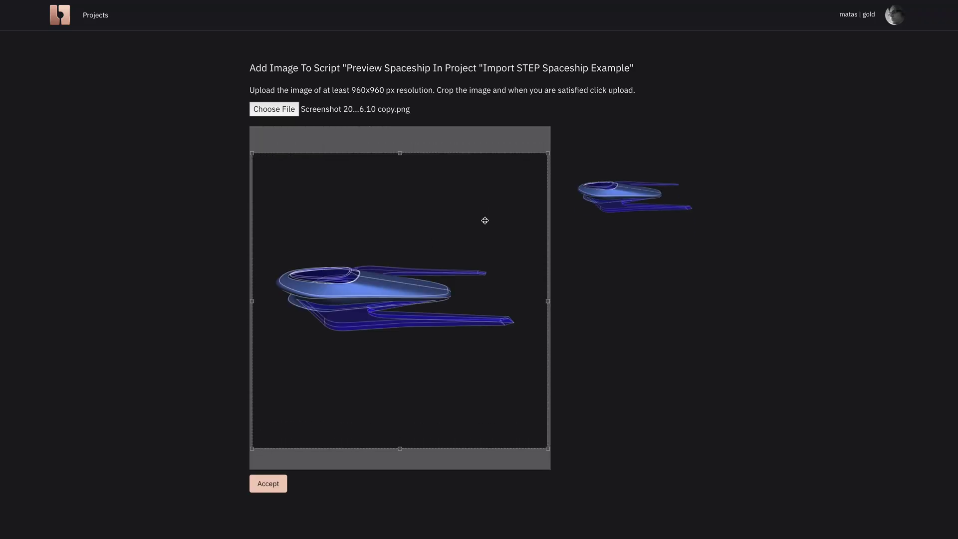
left_click_drag(546, 449, 492, 391)
left_click_drag(362, 313, 381, 329)
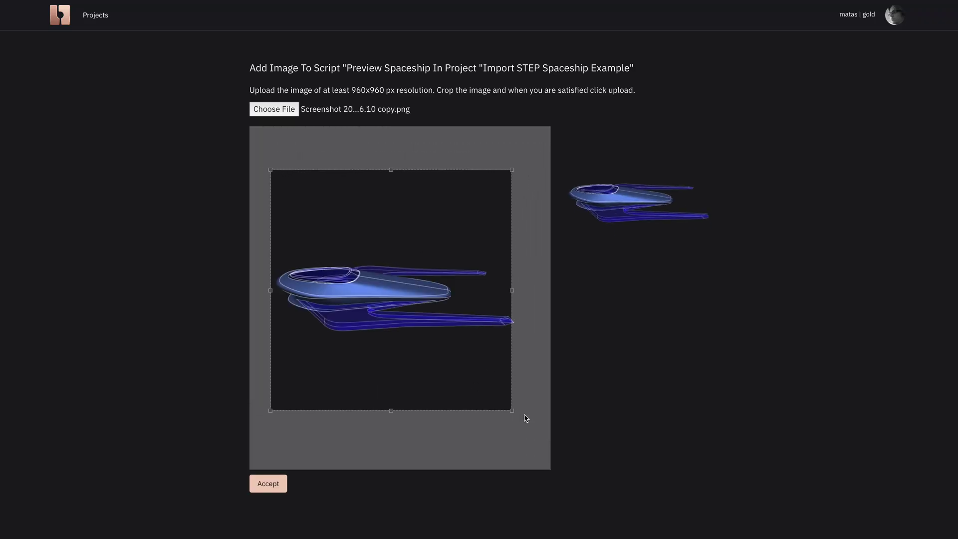
left_click(268, 484)
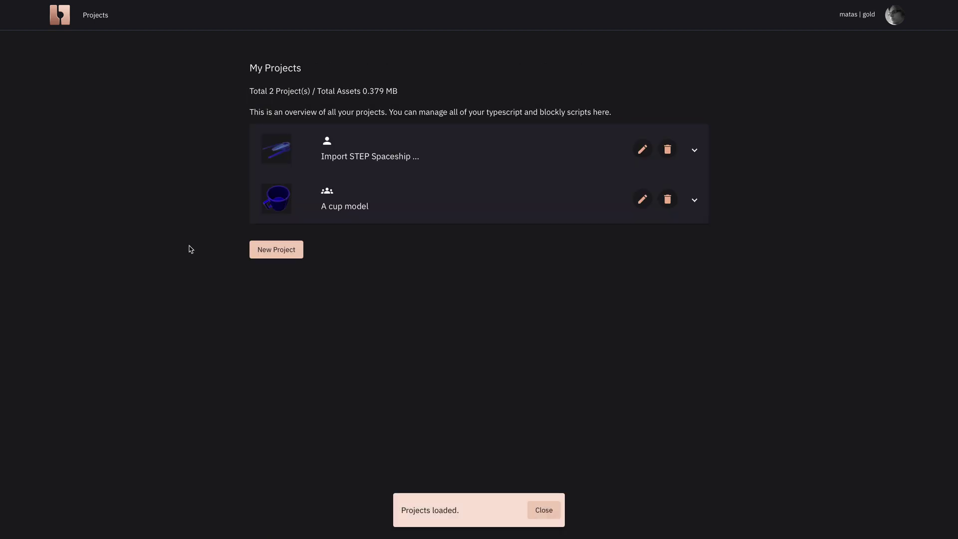
Edit the Import STEP Spaceship Example project to make it public and save the change
scroll(462, 273, "down", 1)
left_click(646, 126)
left_click(321, 192)
left_click(266, 219)
Browse all public projects and open the Import STEP Spaceship Example project
left_click(96, 16)
left_click(115, 113)
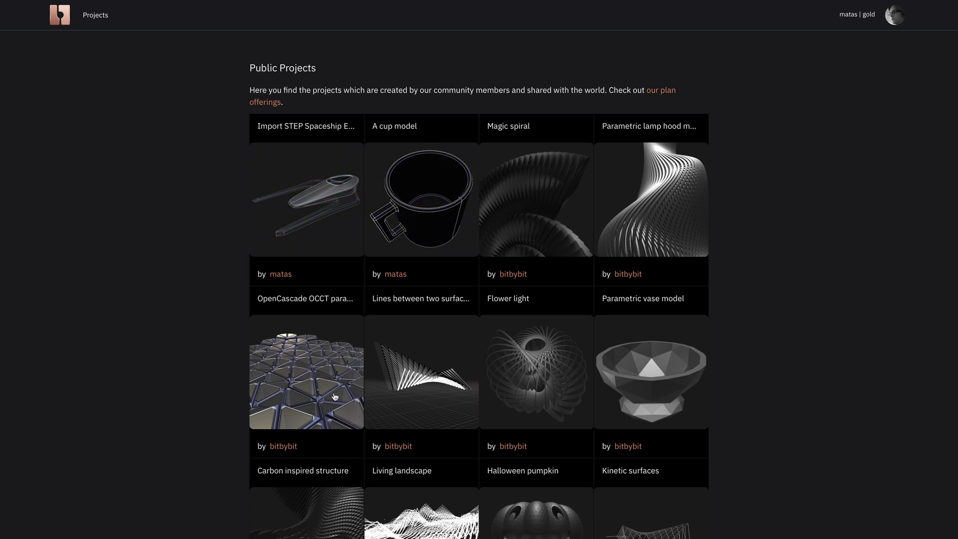
left_click(303, 201)
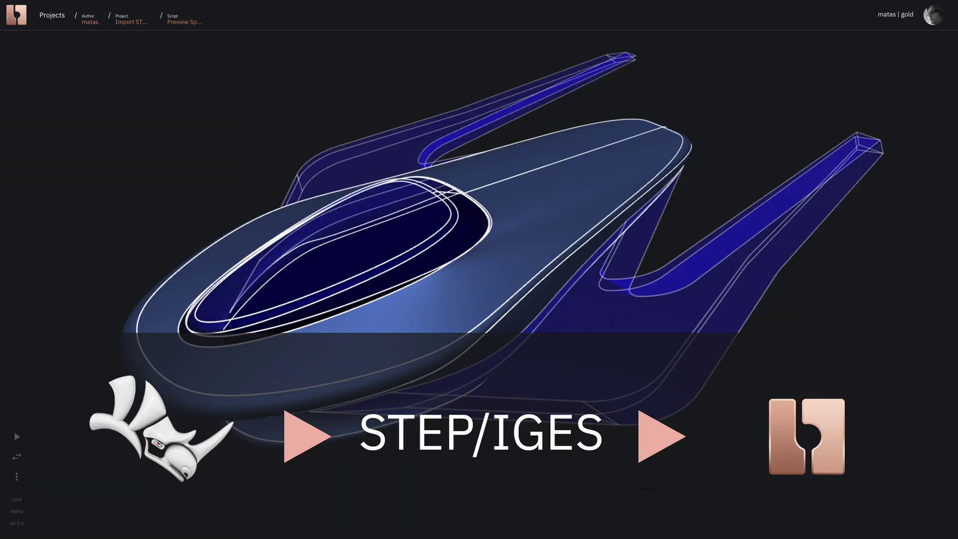